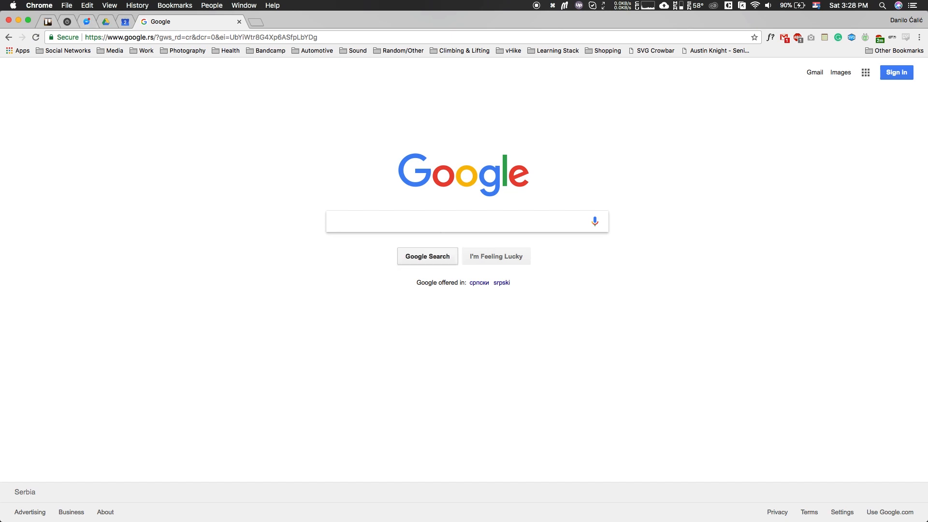
- Search Google for "draw.io" and open the draw.io website
type("draw.io")
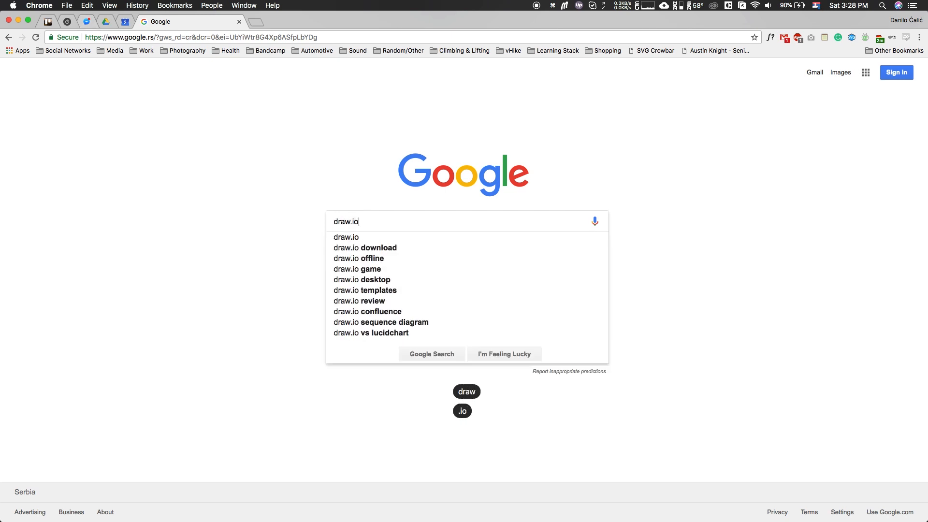
key("Return")
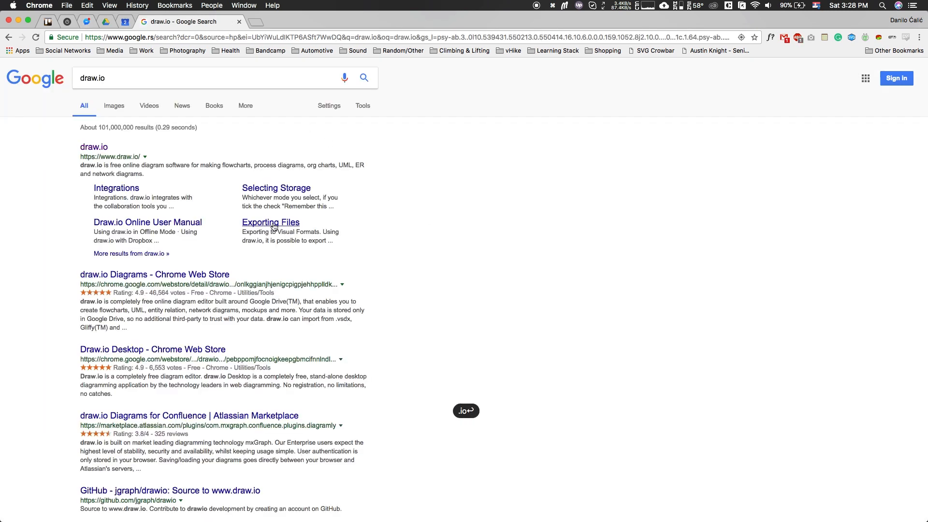
left_click(99, 149)
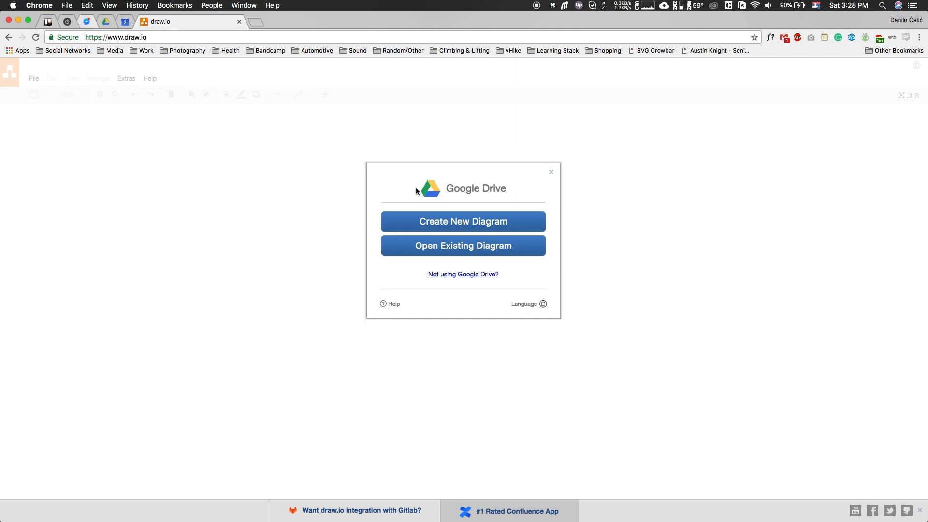
- Create a blank diagram named "Instagram UFD" and store it in the Projekti folder on Google Drive
left_click(461, 223)
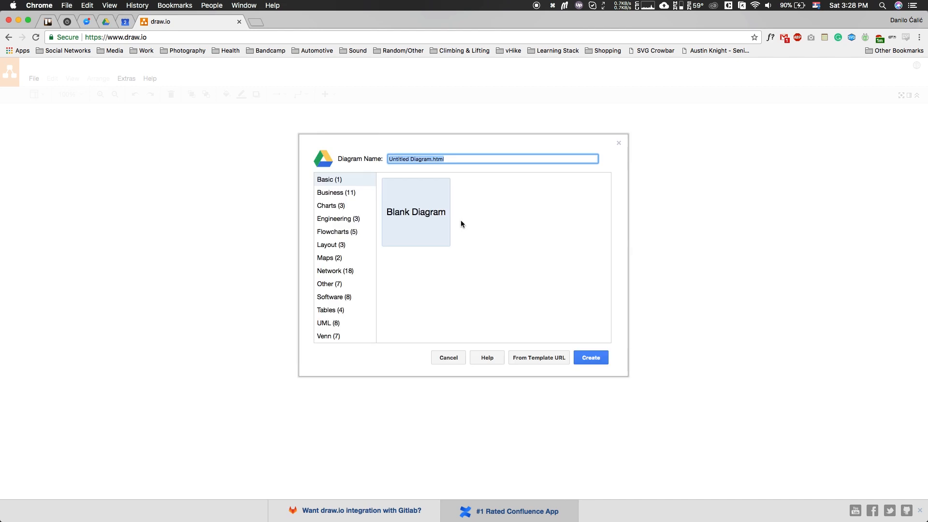
type("Instagra")
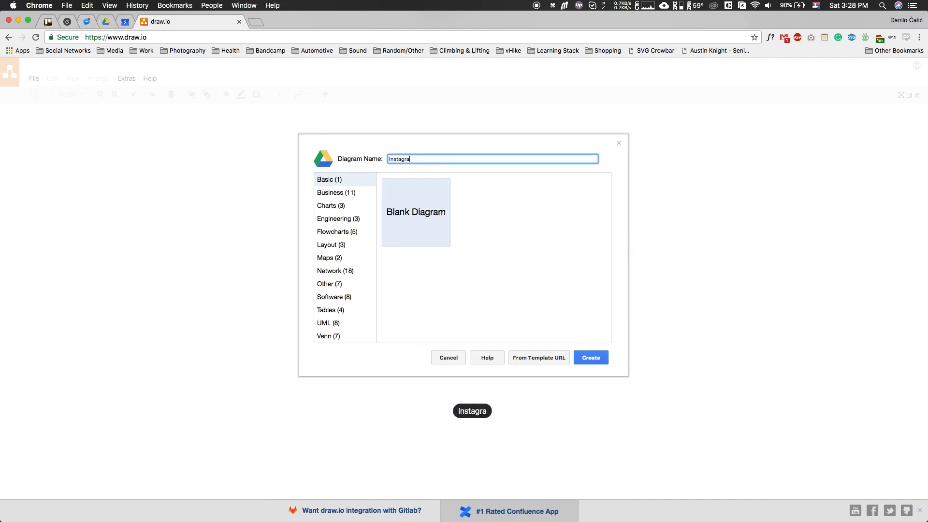
type("m UFD")
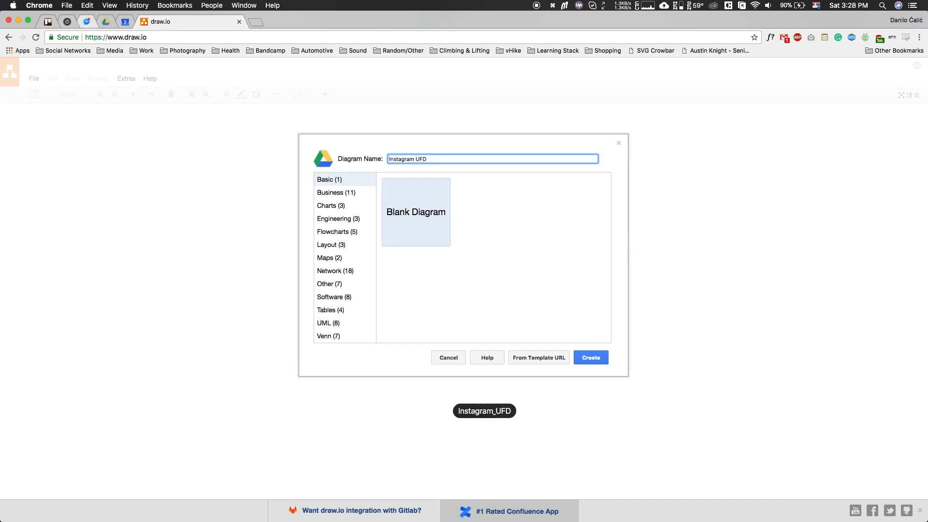
left_click(597, 359)
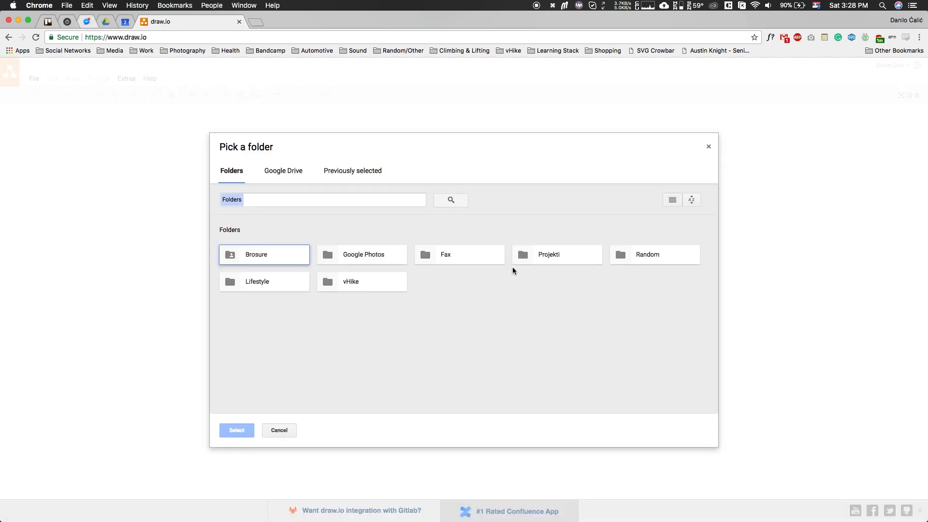
left_click(537, 253)
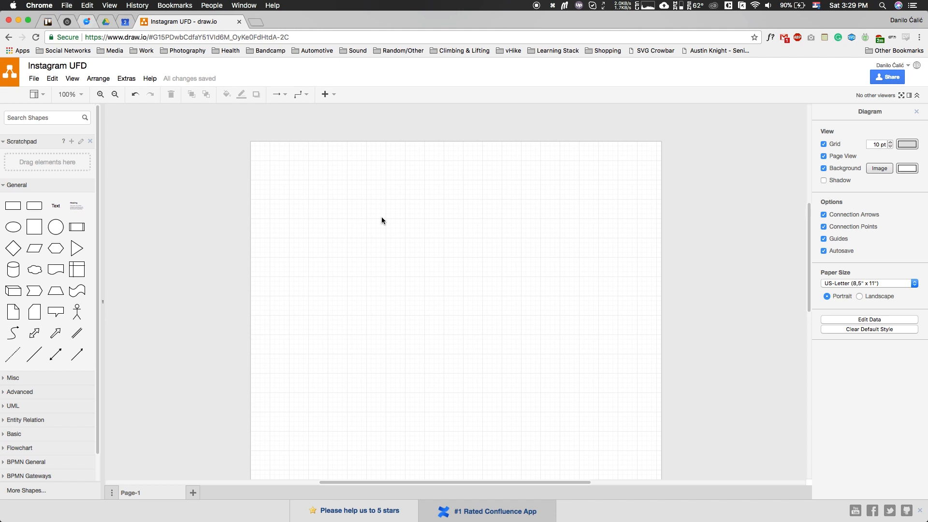
- Set the diagram's paper size to A3 (297 mm x 420 mm)
left_click(866, 286)
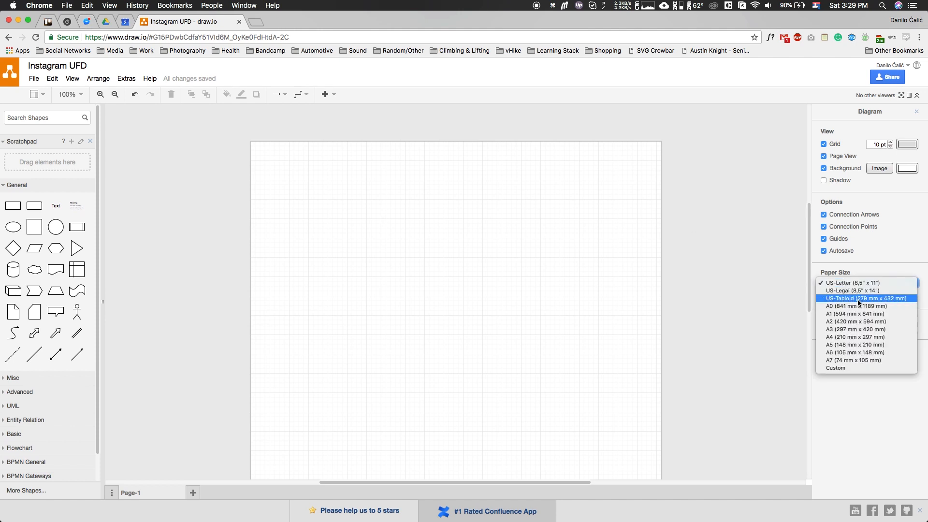
left_click(854, 332)
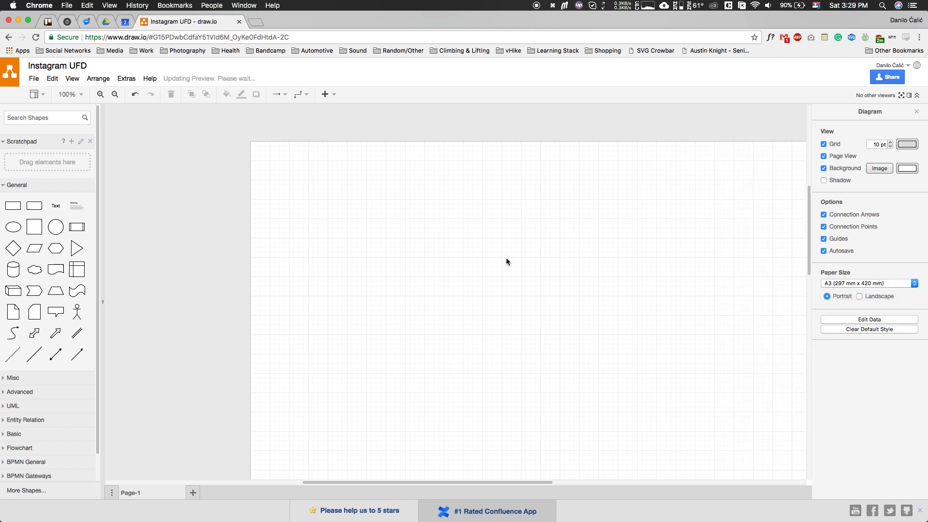
- Examine the blank page at several zoom levels, finishing at 120%
left_click(115, 94)
left_click(115, 95)
left_click(115, 95)
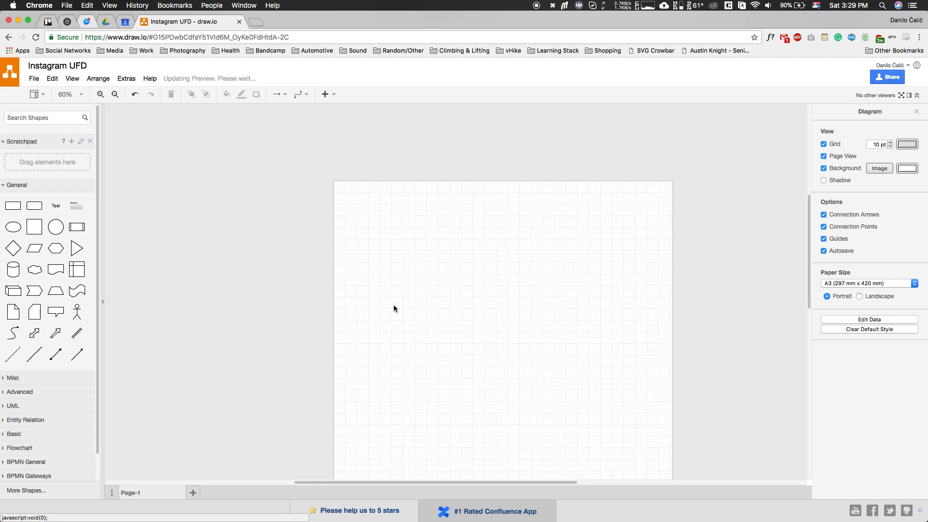
scroll(393, 307, "down", 8)
scroll(393, 307, "up", 6)
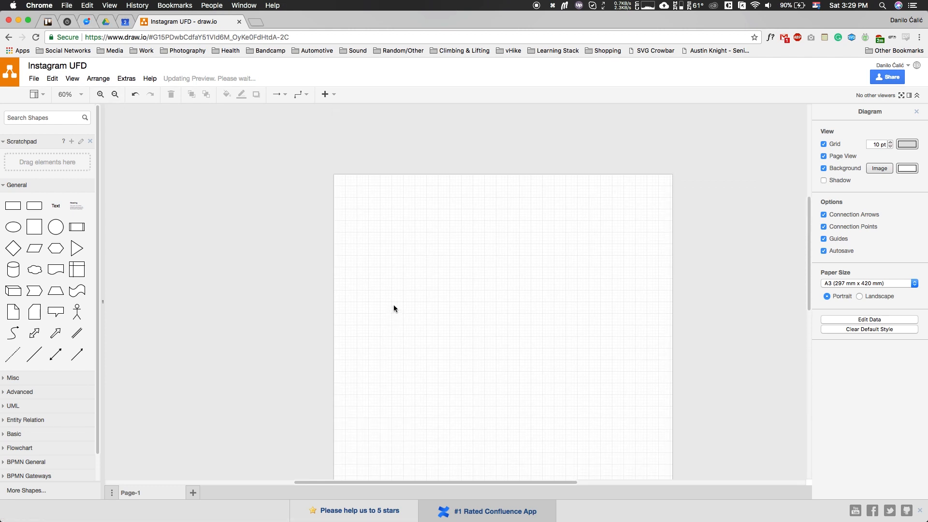
left_click(100, 94)
left_click(100, 94)
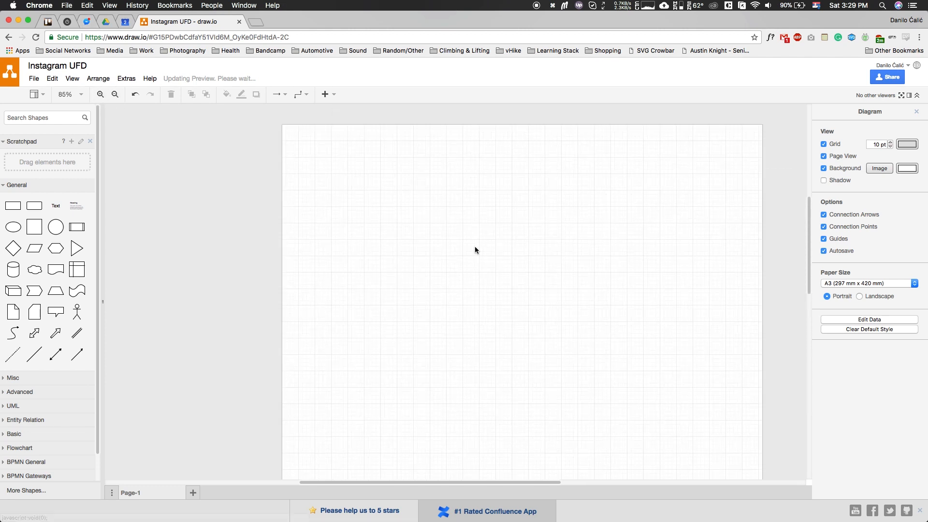
left_click(100, 94)
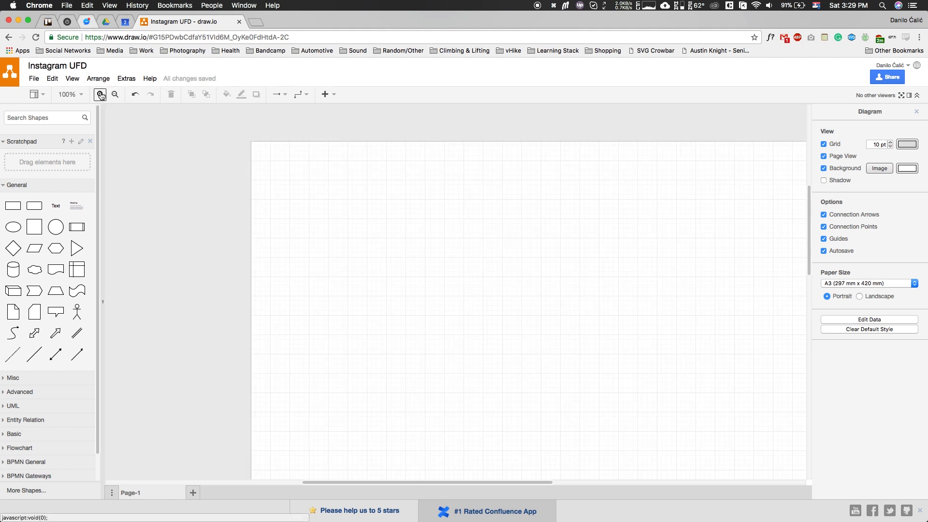
left_click(100, 94)
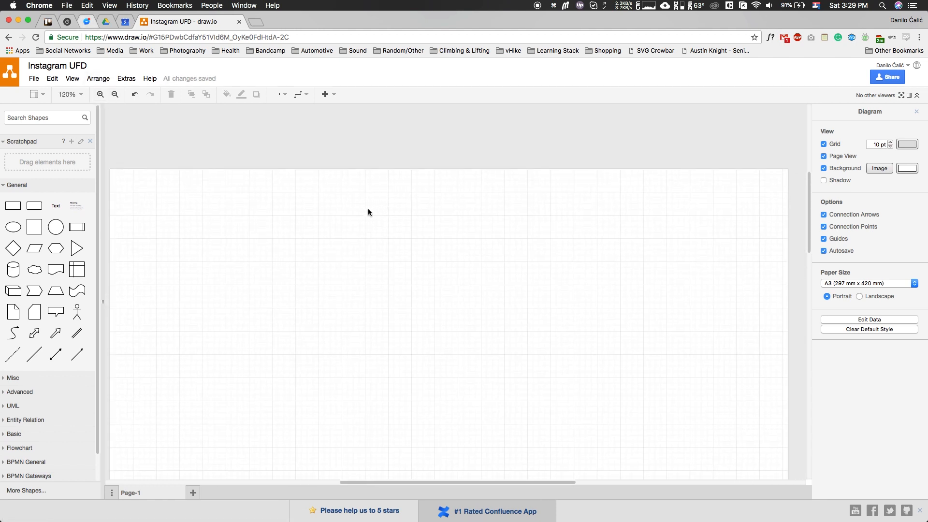
scroll(13, 288, "down", 2)
scroll(13, 289, "up", 2)
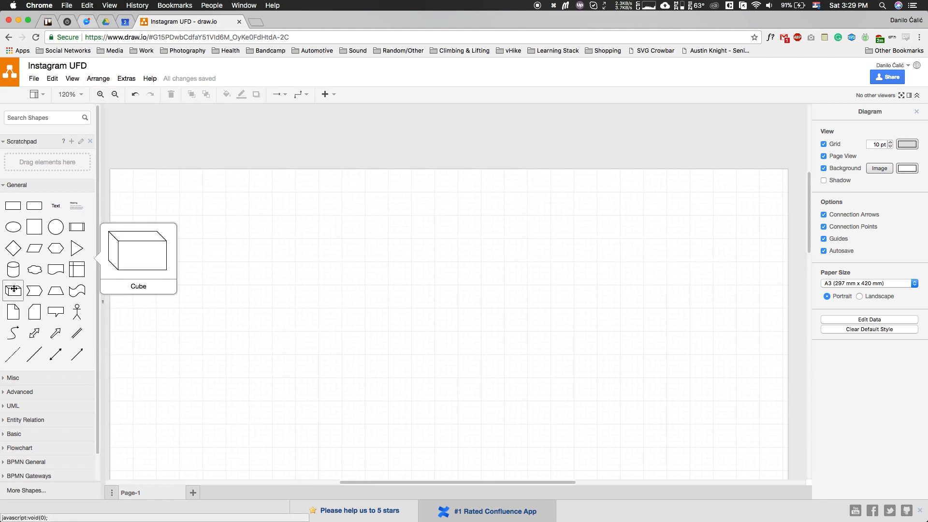
- Place a rectangle near the top centre of the page and reduce its height
left_click(20, 205)
left_click_drag(172, 175, 460, 191)
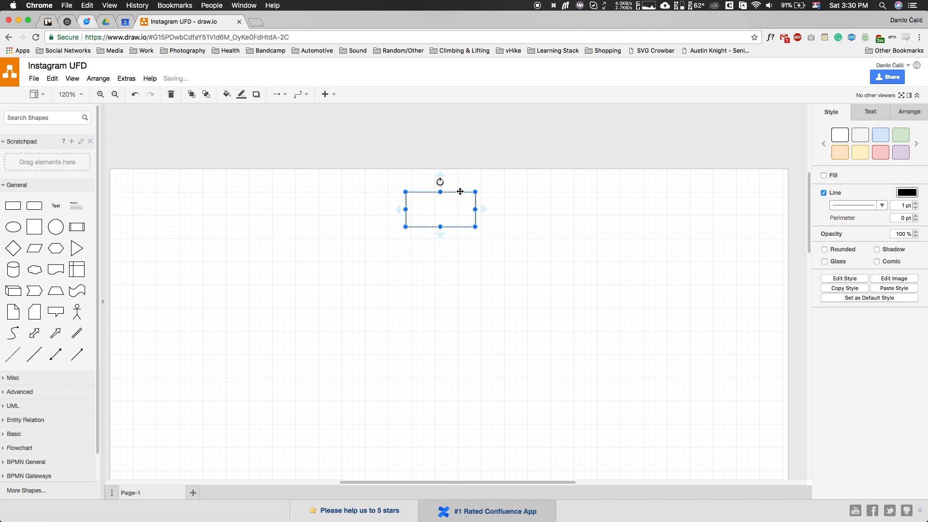
left_click_drag(440, 226, 441, 216)
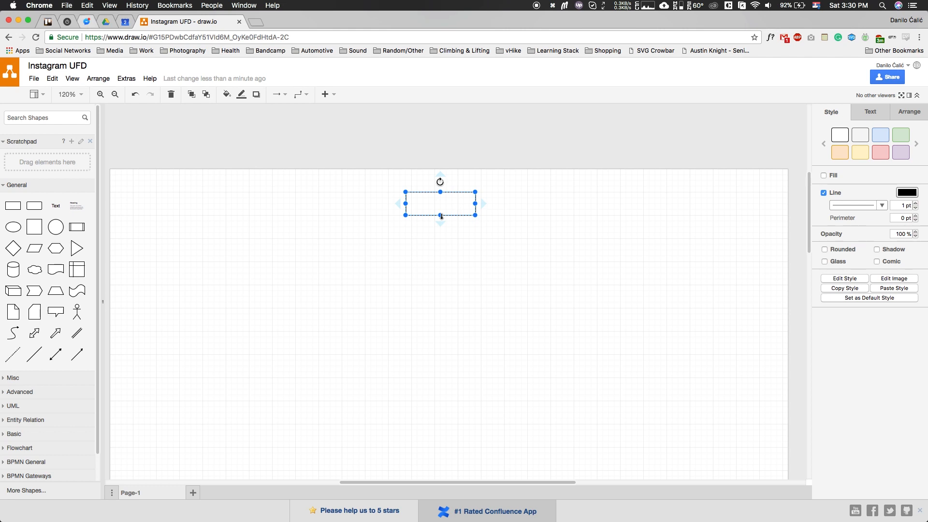
- Give the rectangle a 2 pt outline in dark red, colour 990000
left_click(915, 203)
left_click(574, 233)
left_click(471, 216)
left_click(907, 194)
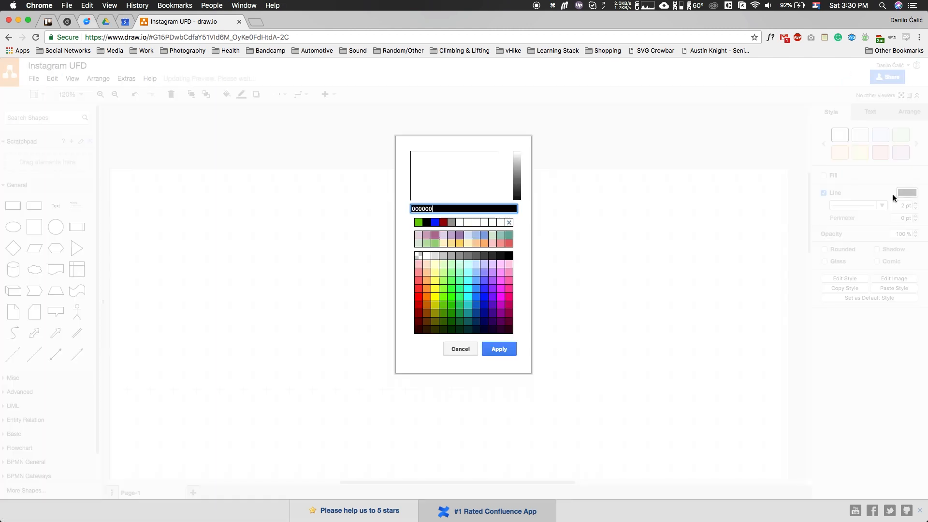
left_click(419, 314)
left_click(508, 350)
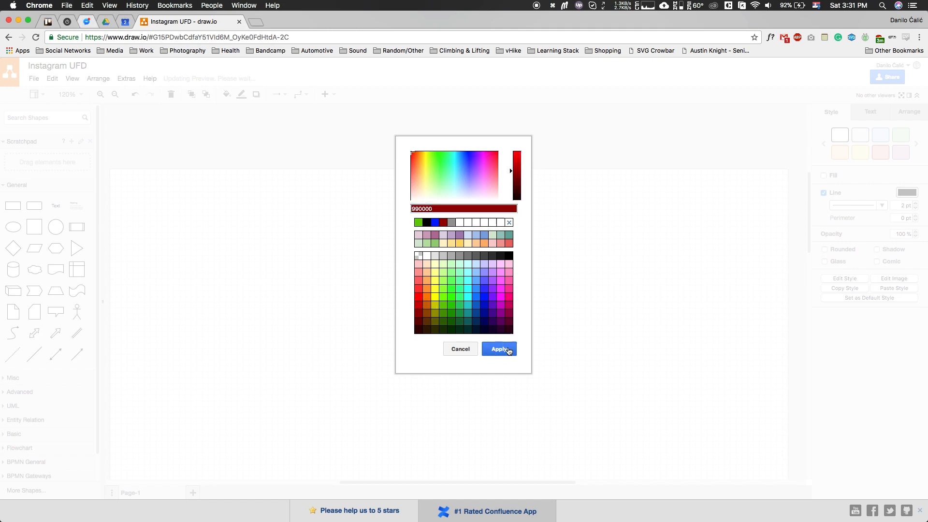
left_click(444, 251)
left_click(445, 216)
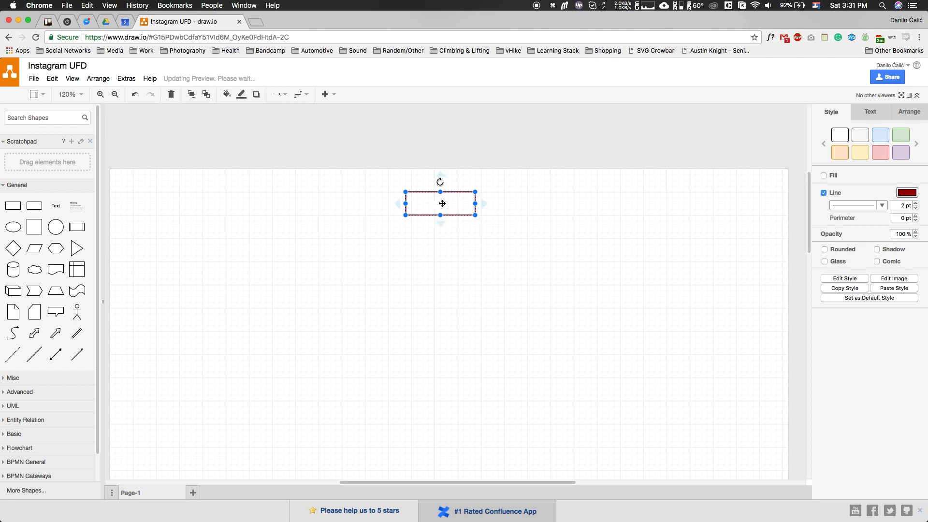
- Label the red rectangle "Login"
double_click(442, 203)
type("Login")
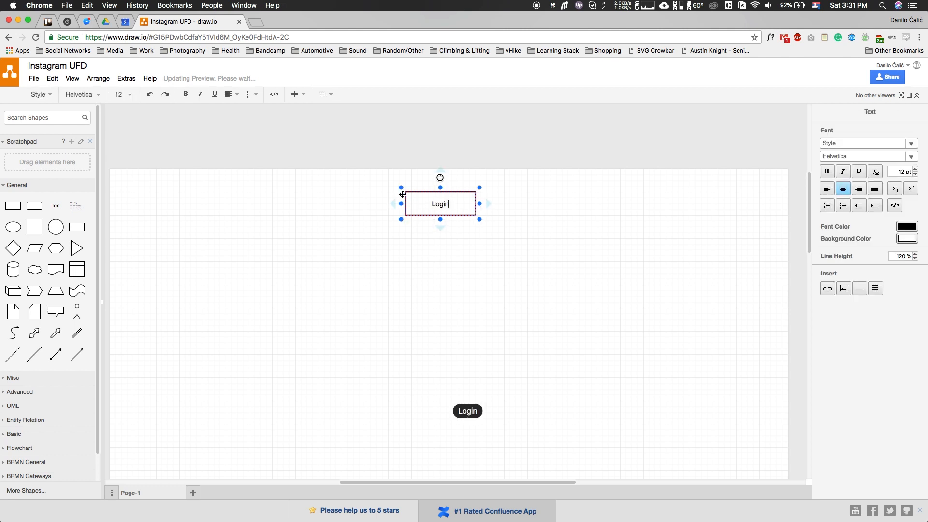
left_click(386, 240)
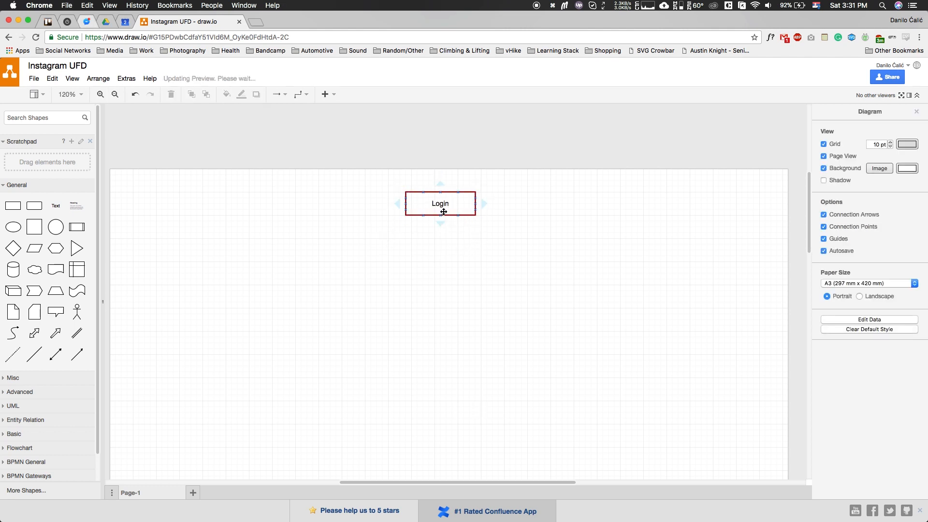
- Add a second rectangle of the same size aligned below the Login box, with a black 1 pt outline
left_click_drag(13, 211, 408, 236)
left_click_drag(446, 273, 448, 262)
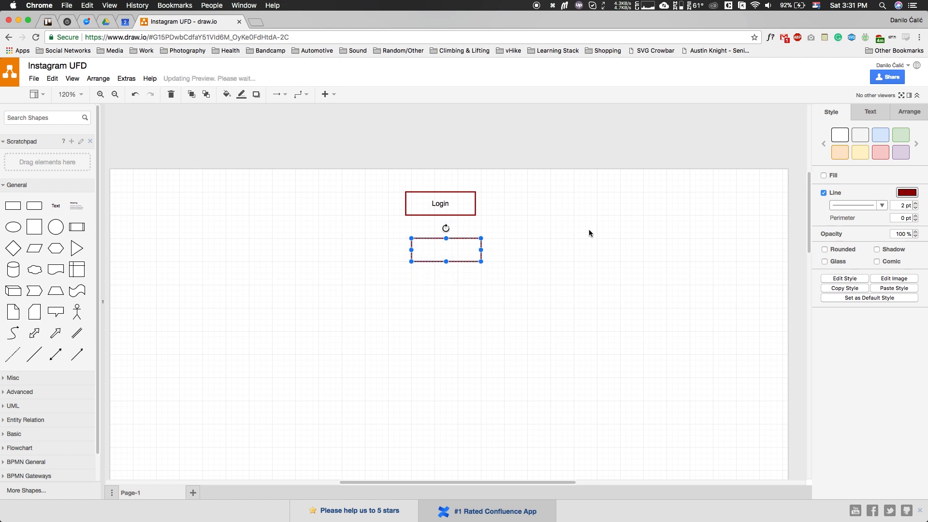
left_click(907, 193)
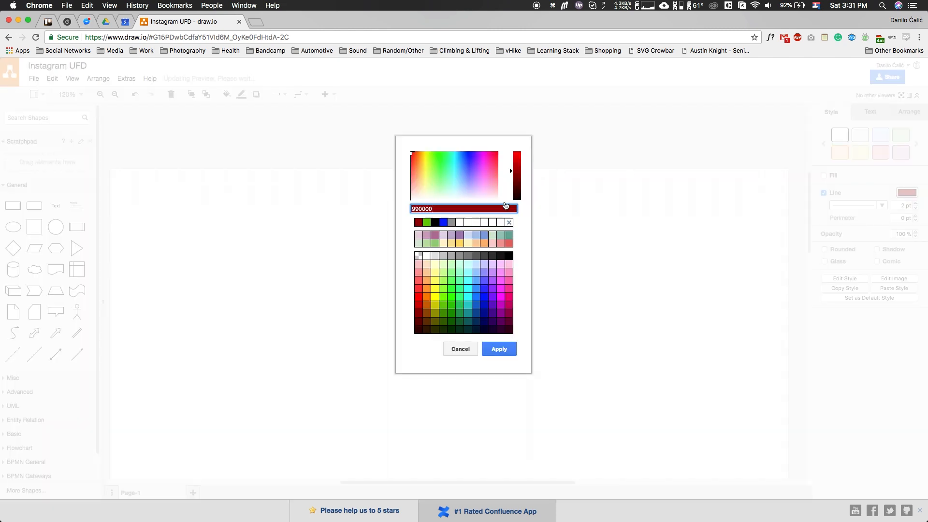
double_click(509, 255)
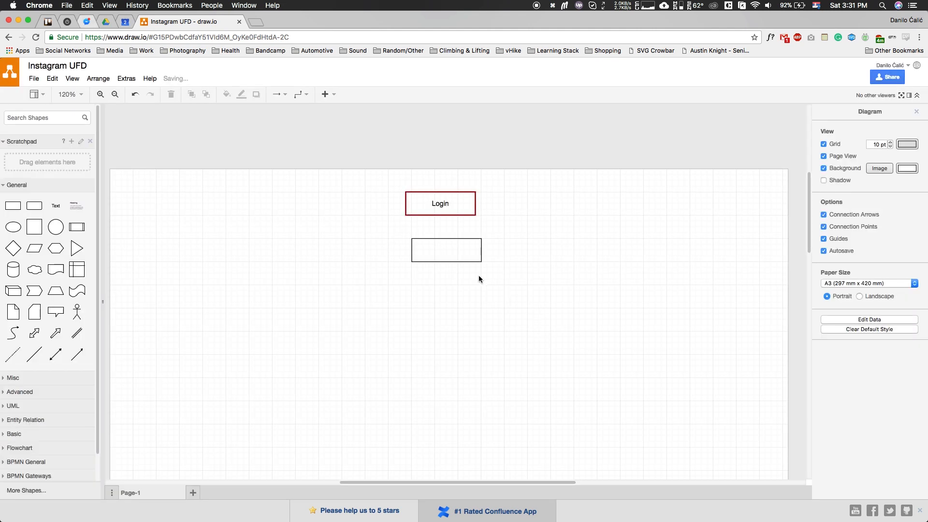
left_click_drag(438, 243, 433, 242)
left_click(467, 227)
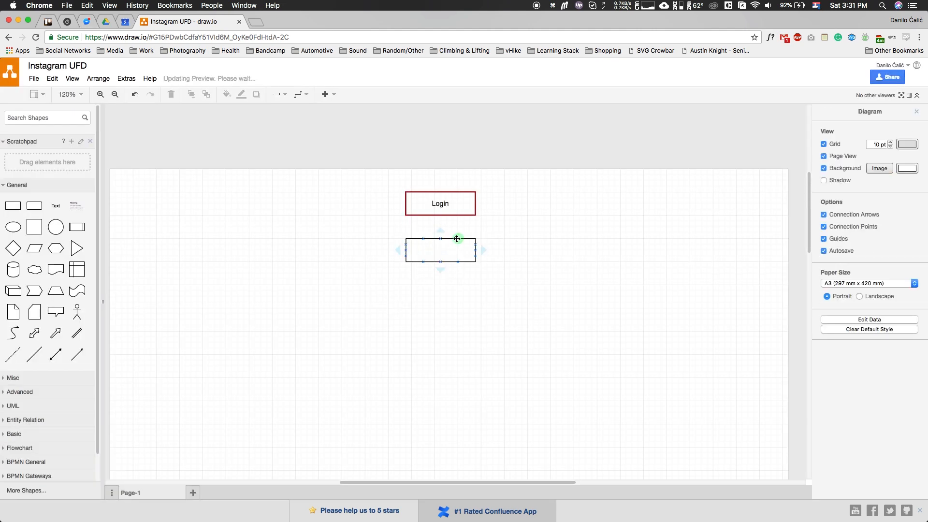
- Duplicate the black rectangle directly below itself and set the copy's outline colour to dark blue
left_click_drag(469, 243, 469, 289)
left_click(351, 289)
left_click(428, 288)
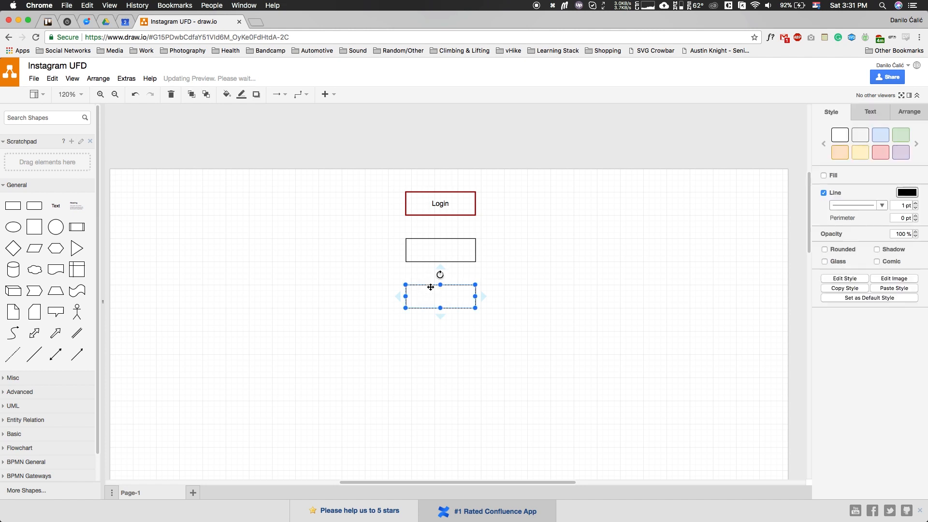
left_click(907, 195)
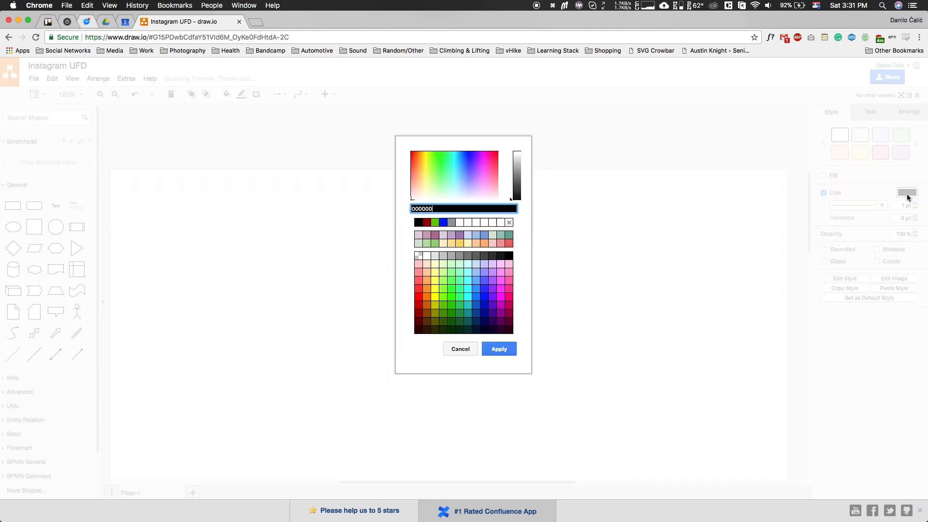
left_click(484, 308)
left_click(501, 352)
left_click(541, 325)
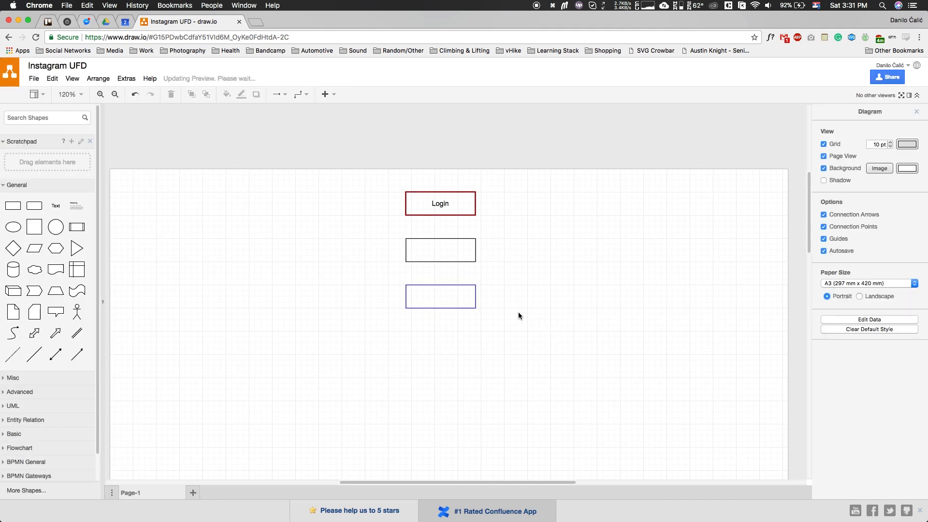
- Copy the red, black and blue rectangles together to the right edge of the page, level with the originals
left_click(462, 288)
left_click(461, 260, "shift")
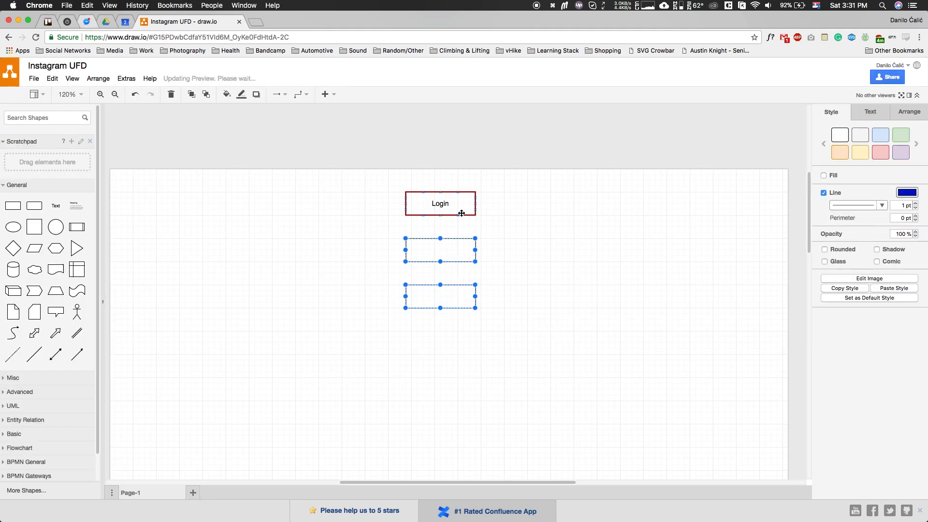
left_click_drag(461, 213, 746, 213)
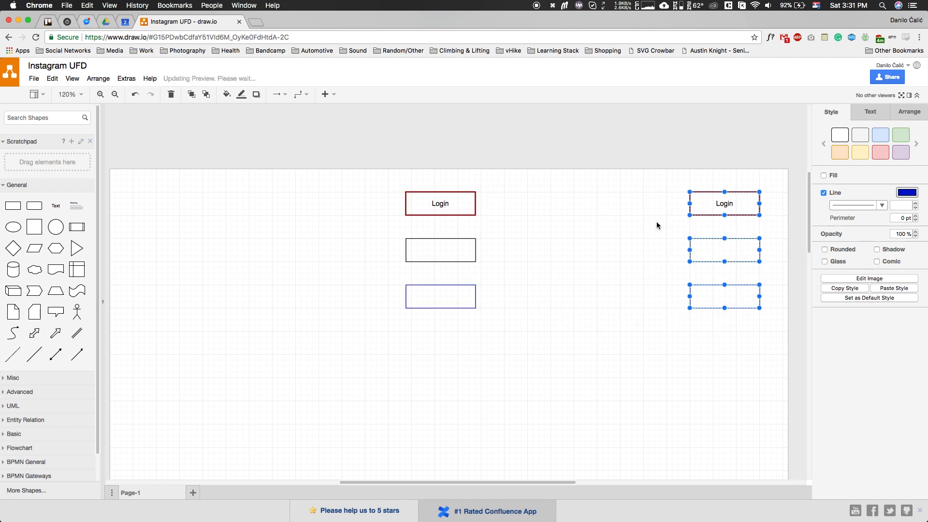
left_click(657, 224)
- Label the copied boxes "Section", "Screen" and "On-screen activity" from top to bottom, and clear the Login text from the original red box
double_click(723, 205)
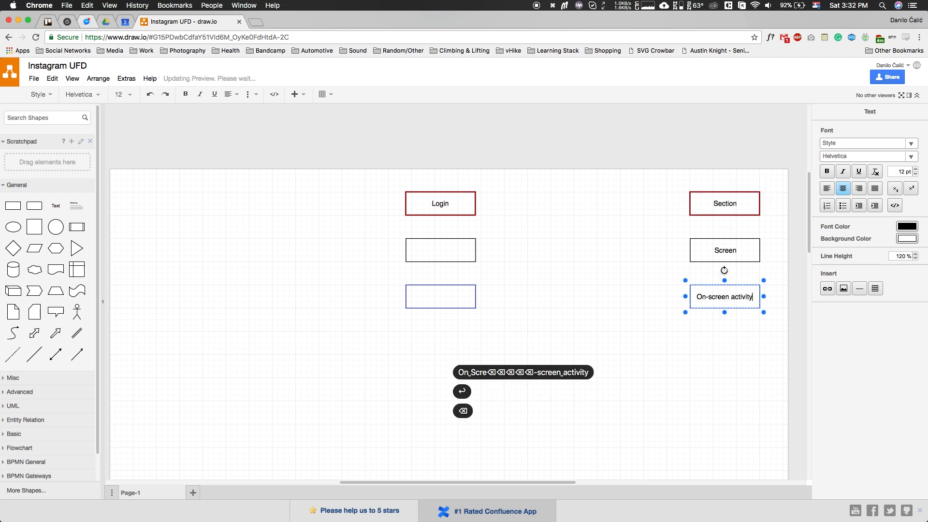
left_click(618, 312)
double_click(440, 203)
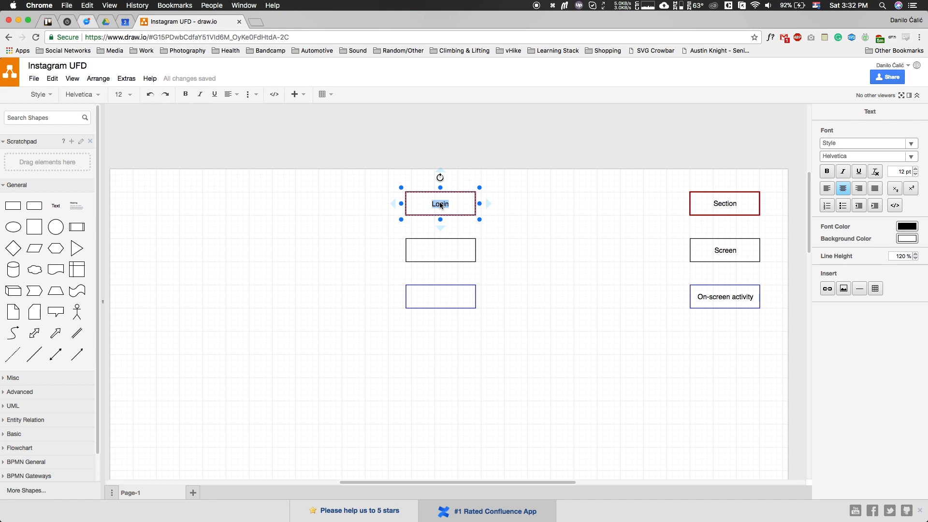
key("BackSpace")
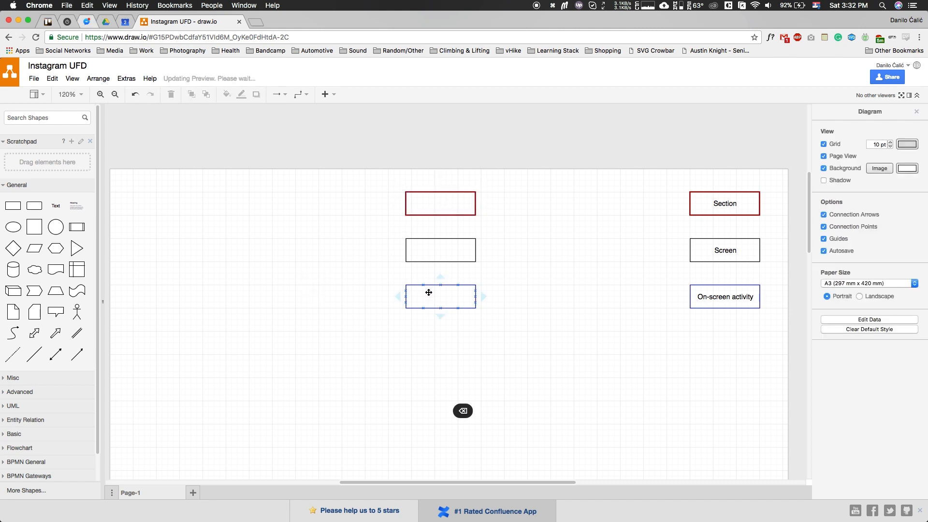
- Delete the two empty black and blue rectangles below the unlabelled red box, keeping the legend copies
left_click(429, 292)
left_click(428, 262)
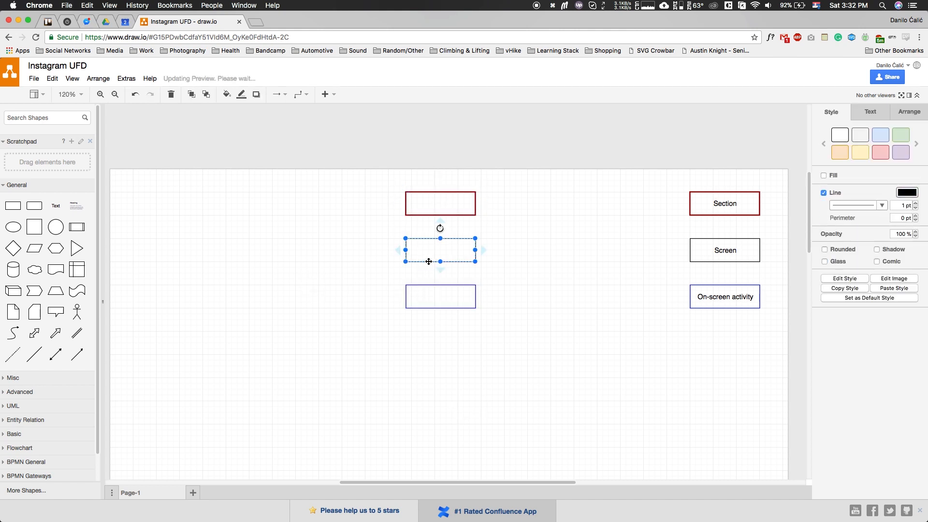
left_click(431, 287, "shift")
key("BackSpace")
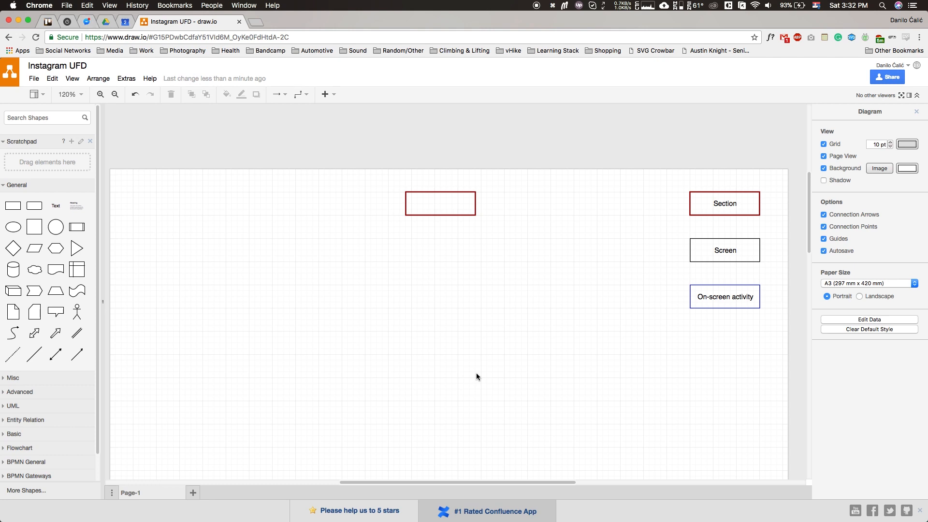
- Label the empty red box "Login"
left_click_drag(441, 192, 438, 196)
key("super+z")
double_click(438, 200)
type("Login")
left_click(531, 226)
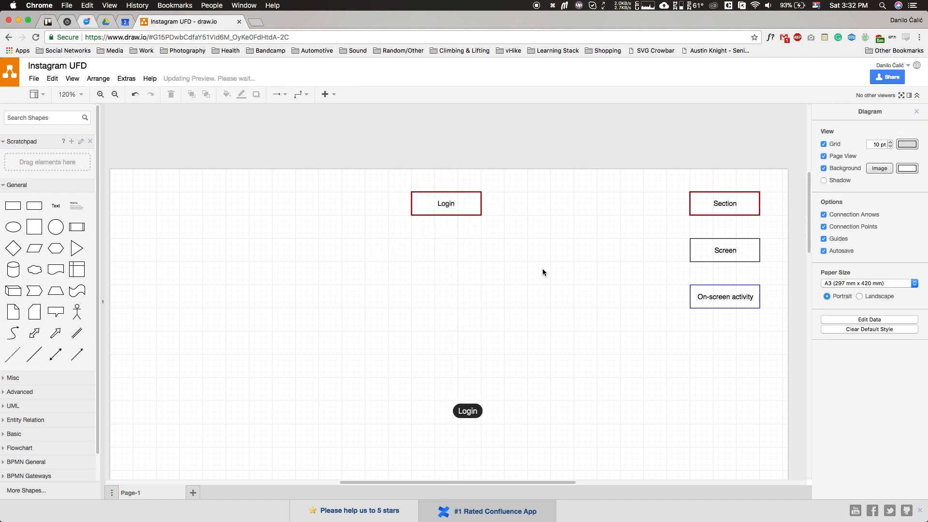
- Copy the legend's Screen box to just below the red Login box and label the copy "Login as Existing user"
scroll(438, 455, "down", 2)
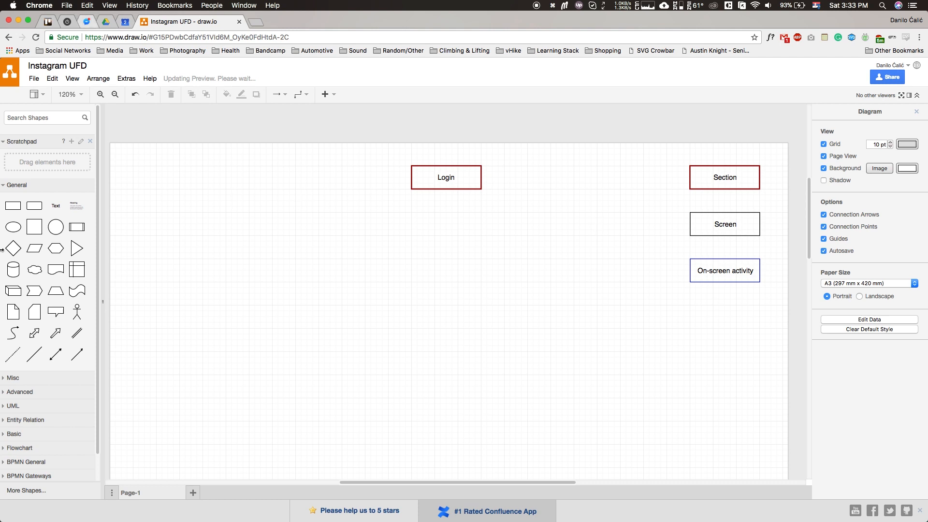
left_click_drag(699, 225, 425, 228)
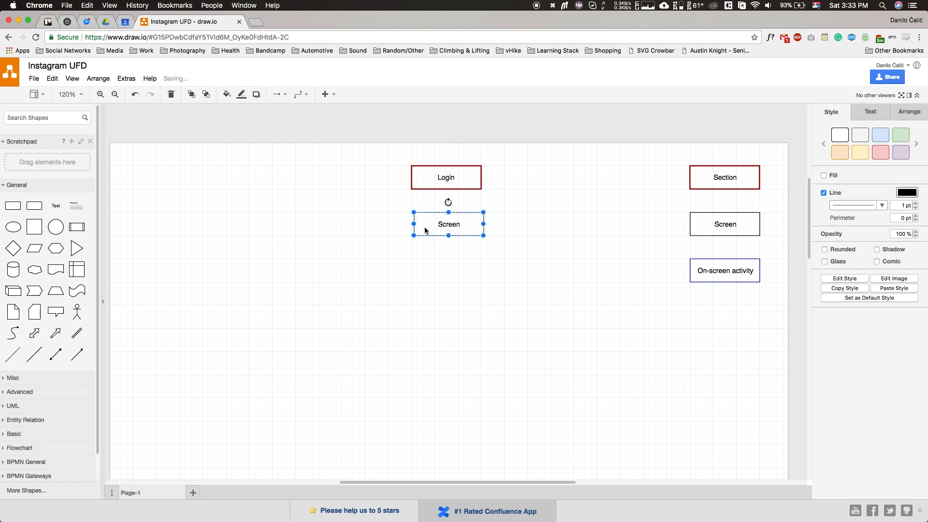
double_click(452, 228)
type("Log")
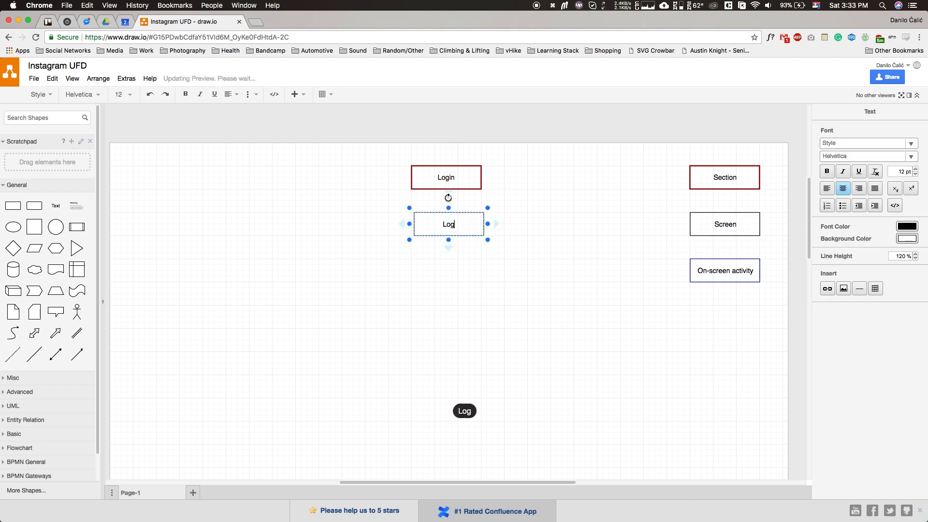
type("in as Ex")
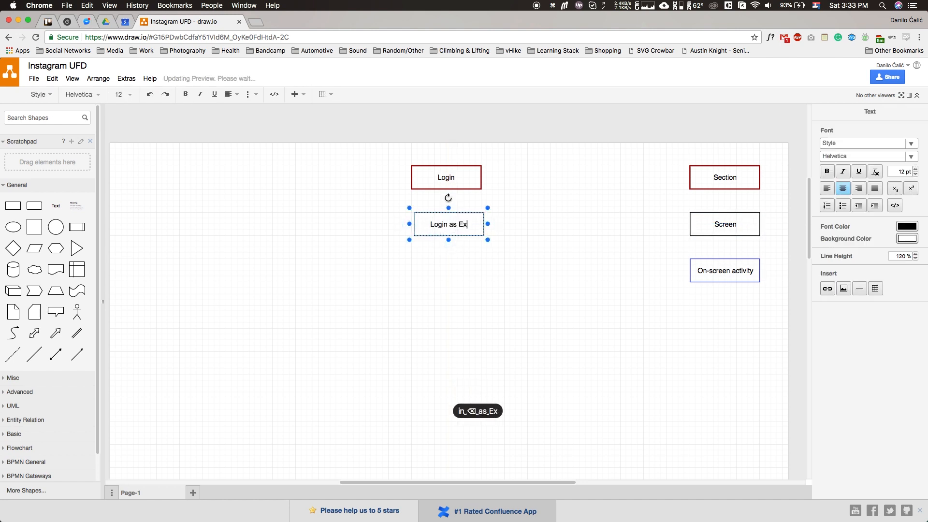
type("isting user")
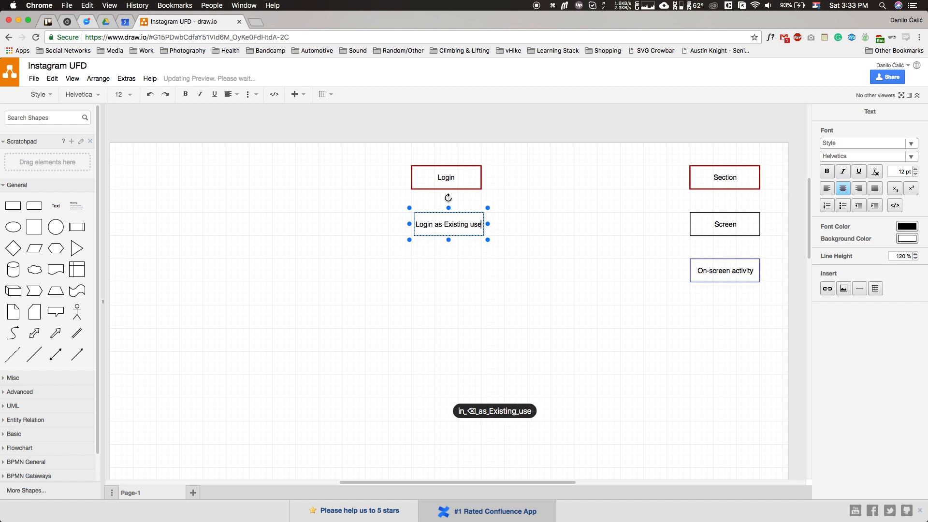
left_click(386, 264)
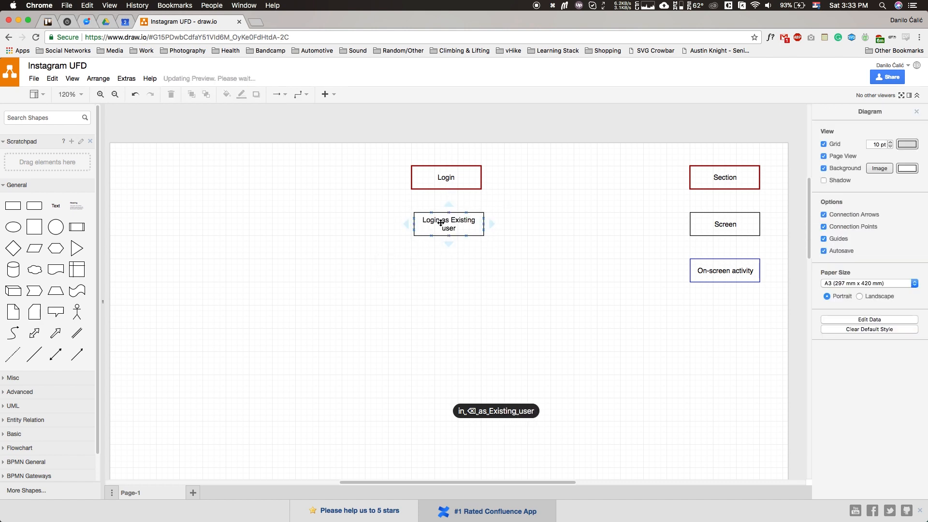
- Place two copies of the "Login as Existing user" box side by side in a row beneath it and label the left one "Sign Up"
left_click_drag(448, 223, 539, 272)
double_click(389, 274)
type("Sing")
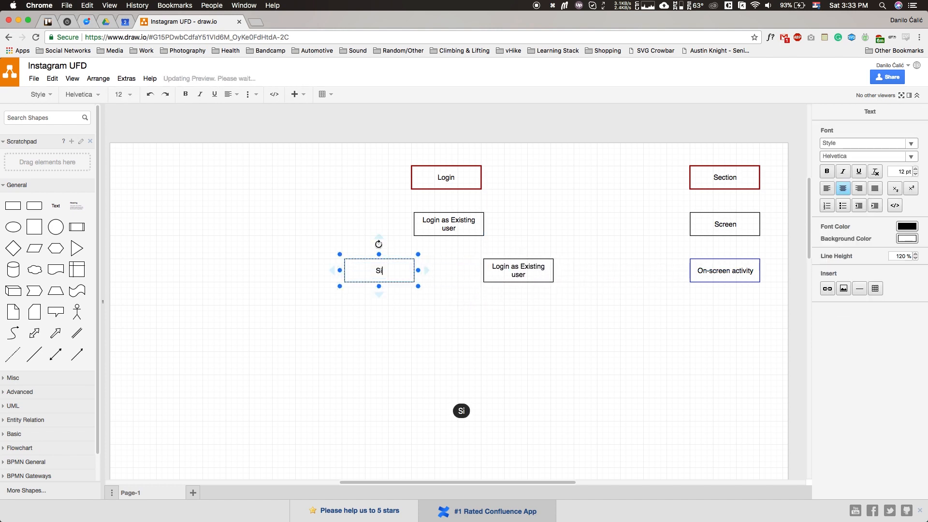
key("BackSpace")
key("BackSpace")
type("ign Up")
key("Escape")
- Label the right-hand copy "Sign In" and spread the Sign Up and Sign In boxes farther apart on the same row
double_click(518, 270)
type("Sign In")
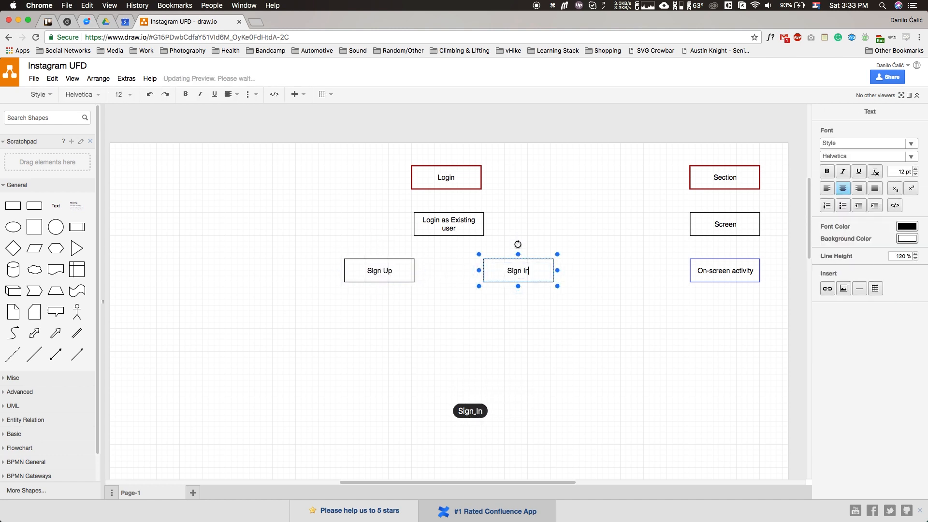
key("Escape")
left_click_drag(527, 270, 548, 271)
left_click_drag(385, 268, 359, 268)
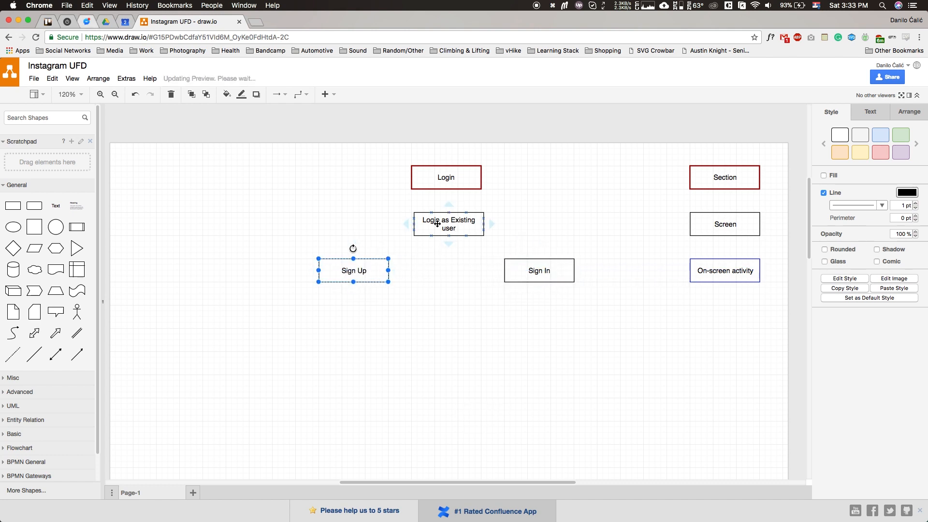
left_click(376, 220)
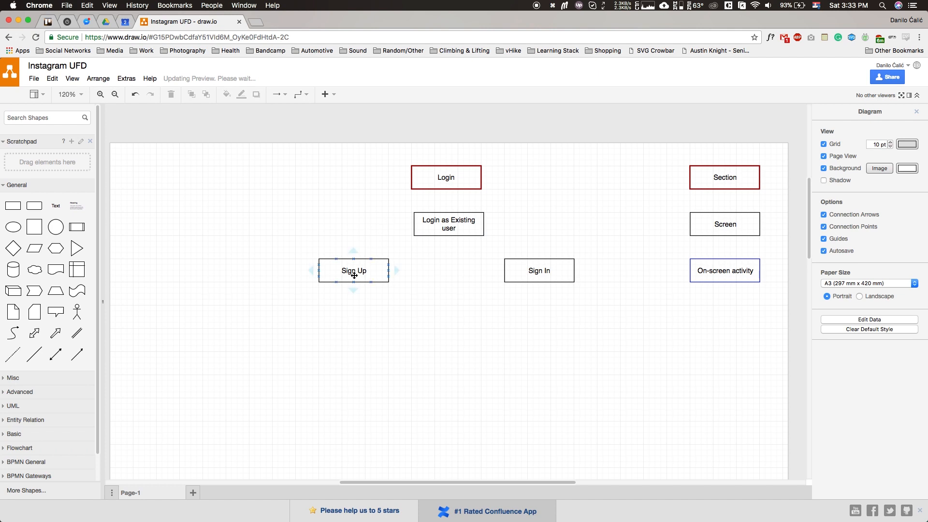
- Copy the legend's On-screen activity box to below and slightly left of Sign Up, and reduce the copy to about half its height
left_click_drag(727, 278, 301, 312)
left_click(284, 283)
left_click(303, 313)
left_click(302, 312)
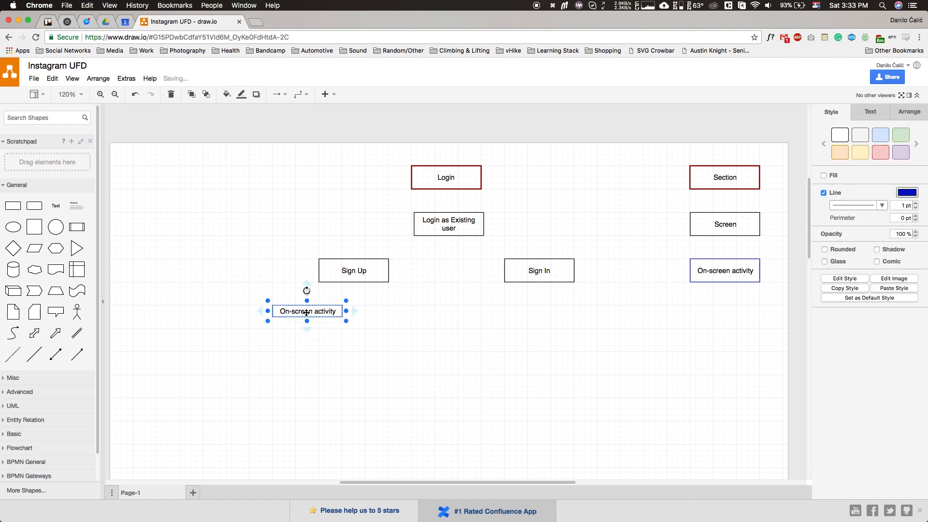
- Label the thin blue box "Login as existing" and copy it level to the matching position below Sign In
double_click(308, 313)
type("Login")
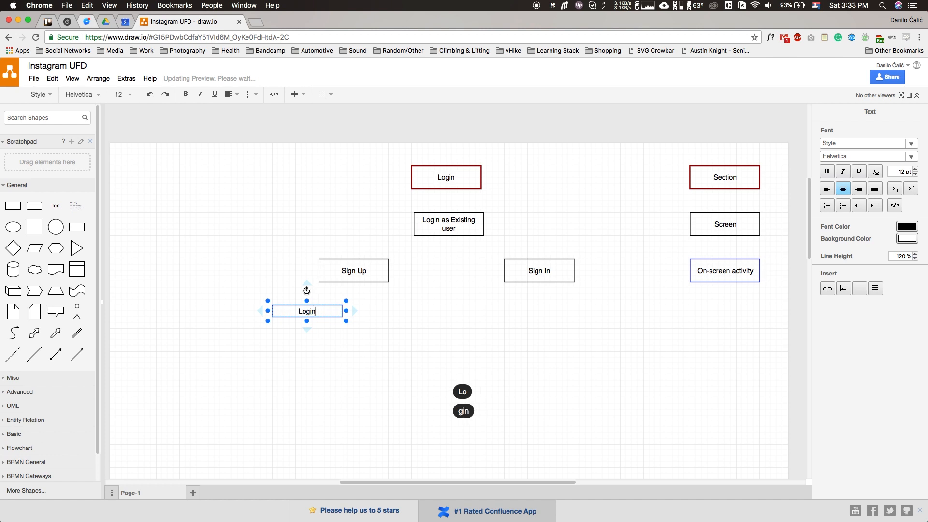
type(" as existing")
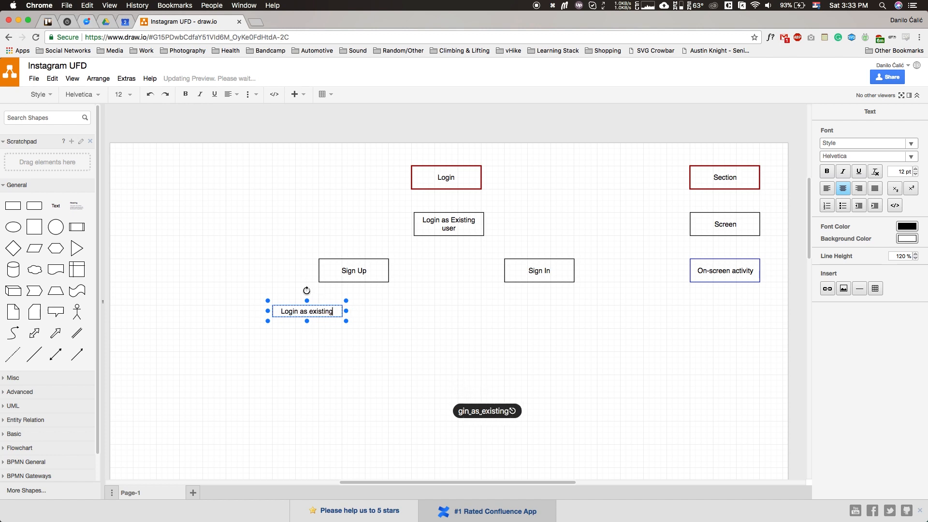
left_click(187, 232)
left_click_drag(285, 310, 474, 310)
left_click(389, 375)
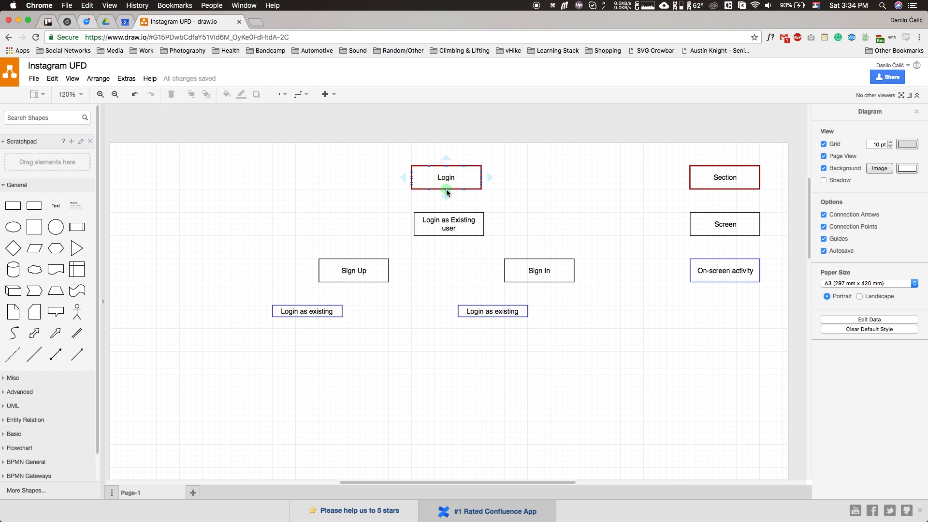
- Connect the Login box to "Login as Existing user" with an arrow and centre the lower box under Login so the arrow is straight
left_click_drag(446, 190, 447, 213)
left_click(353, 195)
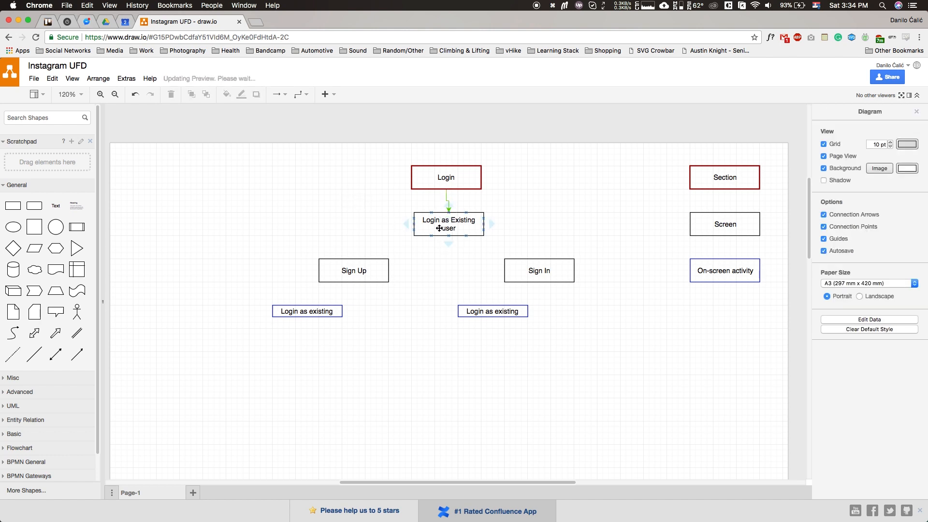
left_click(439, 228)
left_click_drag(440, 224, 438, 224)
left_click(367, 214)
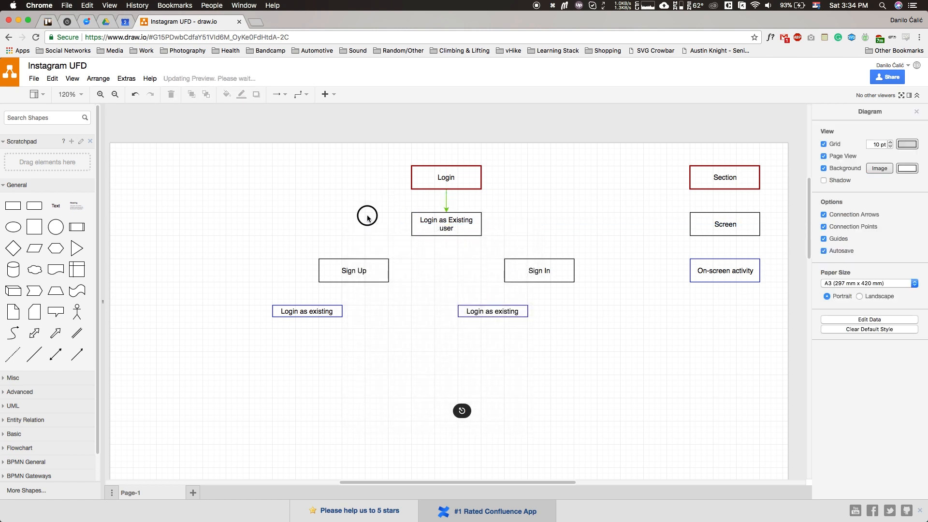
- Draw connector arrows from the "Login as Existing user" box to the Sign Up and Sign In boxes
left_click(434, 226)
left_click(332, 218)
left_click_drag(446, 237, 354, 254)
left_click(449, 270)
left_click_drag(446, 236, 538, 259)
- Set the line colour of all three connector arrows to black (000000)
left_click(422, 247, "shift")
left_click(447, 195, "shift")
left_click(908, 174)
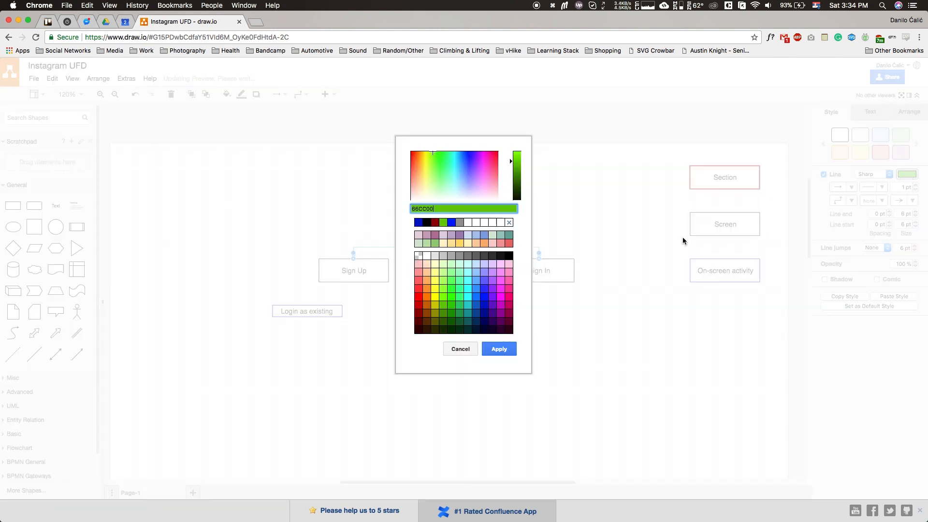
left_click(425, 223)
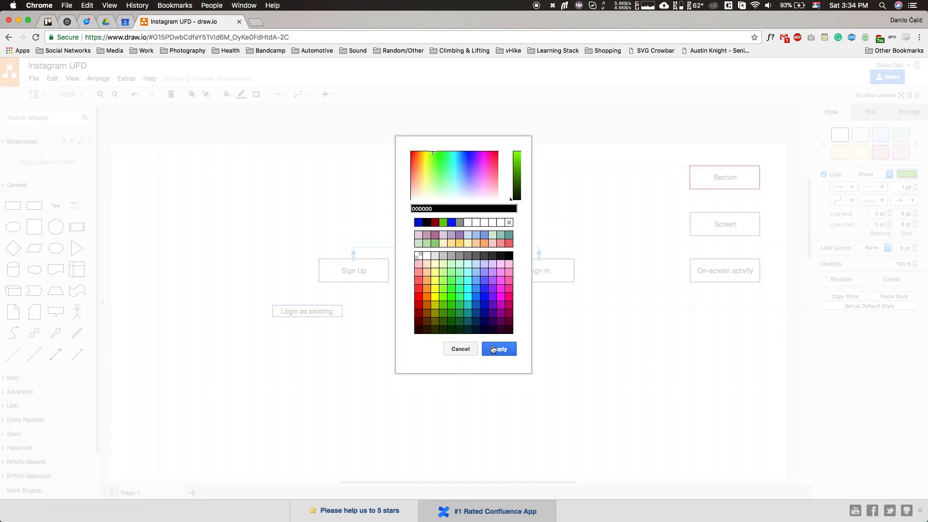
left_click(498, 349)
left_click(436, 359)
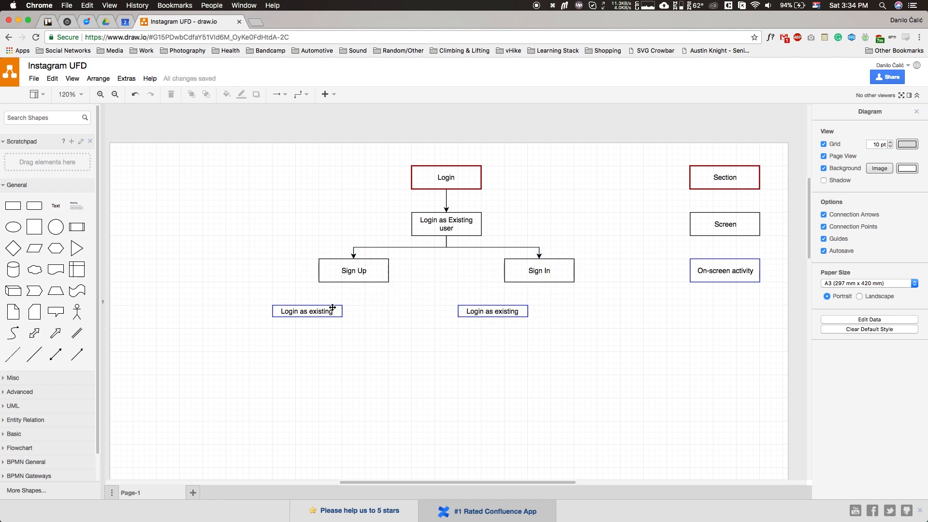
- Duplicate the "Login as existing" box under Sign Up directly below itself and relabel the copy with text starting "Enter"
left_click(317, 310)
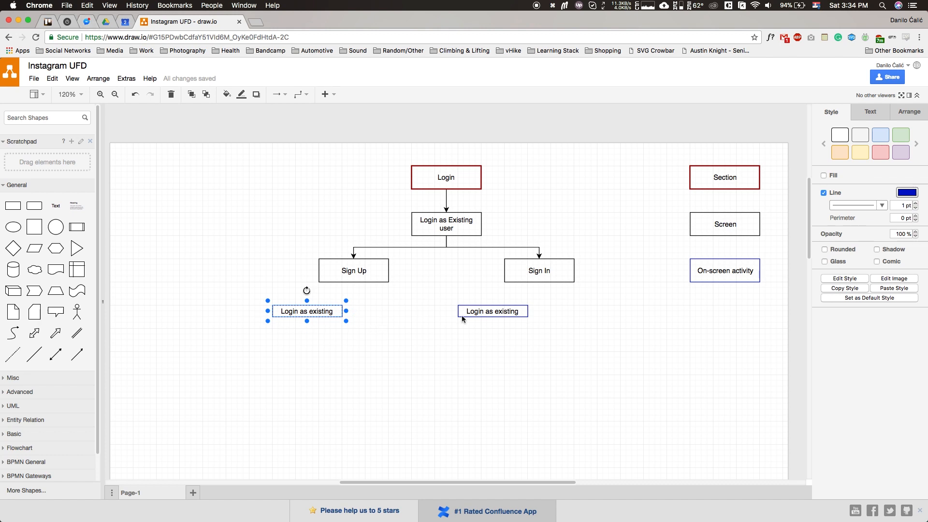
left_click(321, 334)
left_click(322, 312)
left_click_drag(322, 312, 321, 335)
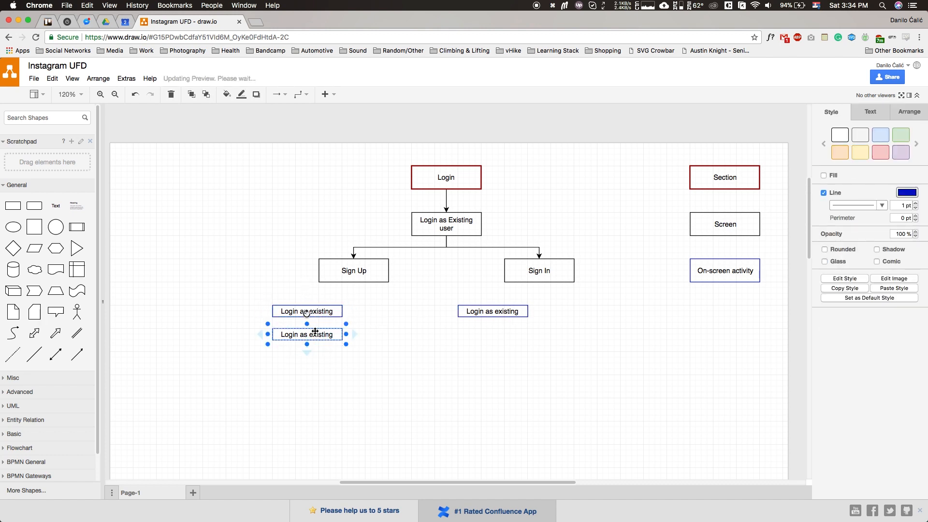
double_click(315, 333)
type("Enter ntw")
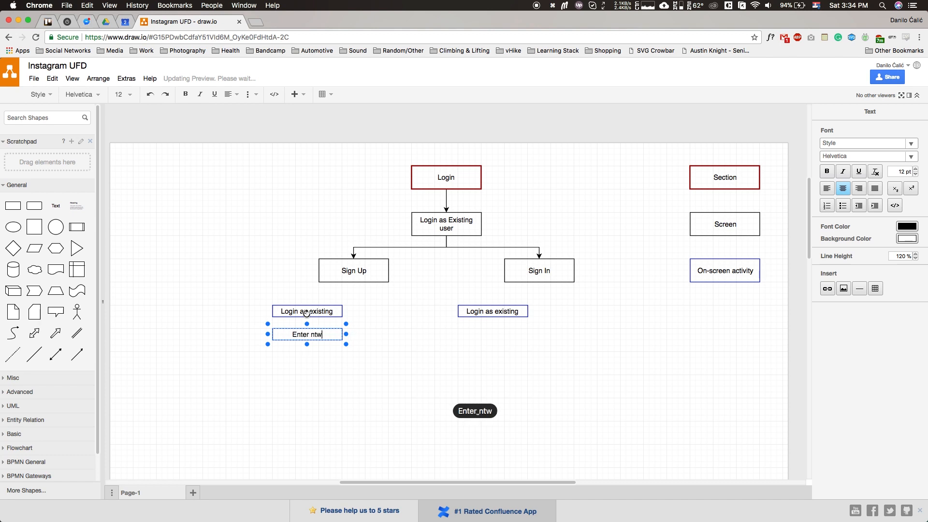